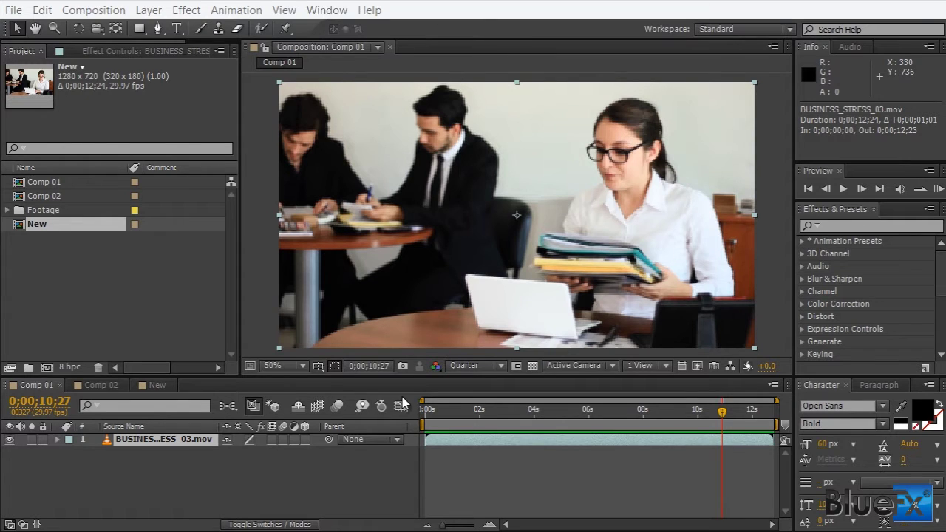
Scrub through the footage's opening and ending frames in Comp 01 to find the usable range.
click(440, 416)
mouse_move(441, 416)
mouse_down()
mouse_move(424, 416)
mouse_move(442, 416)
mouse_up()
drag(728, 412, 751, 410)
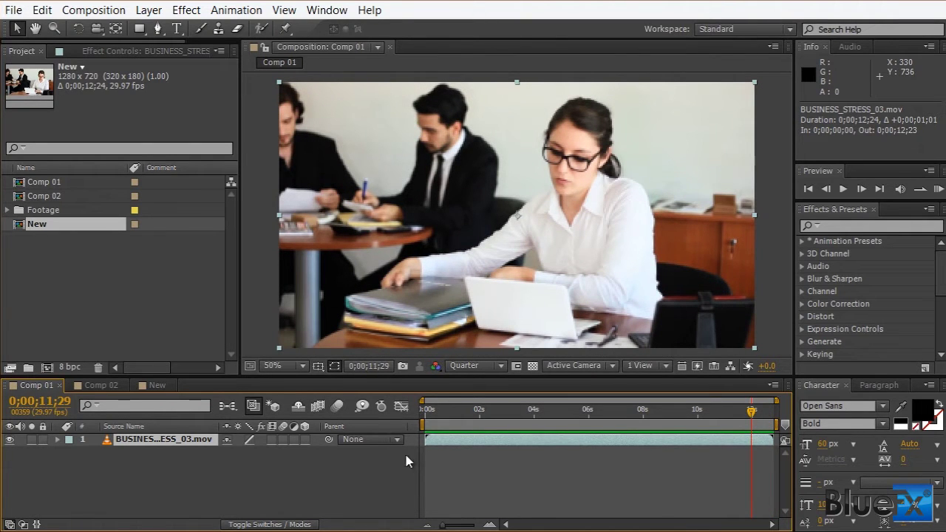
click(57, 440)
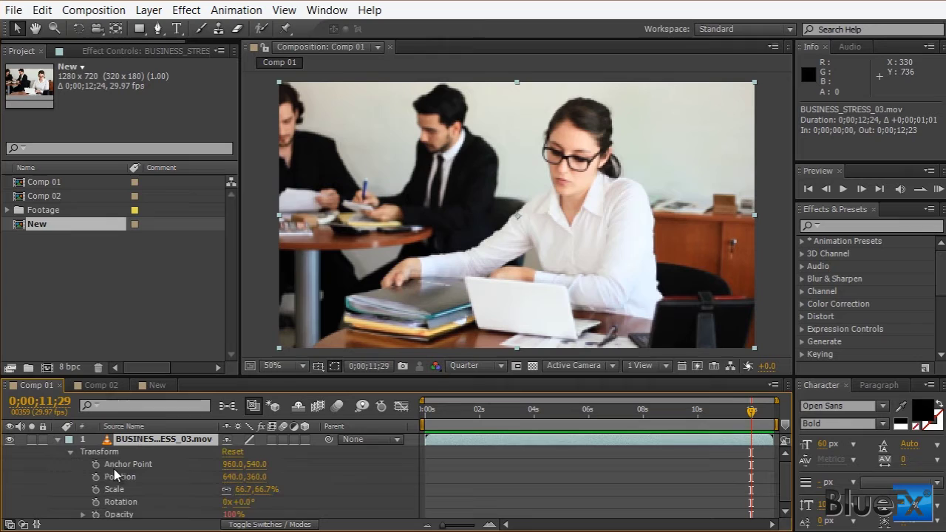
click(58, 440)
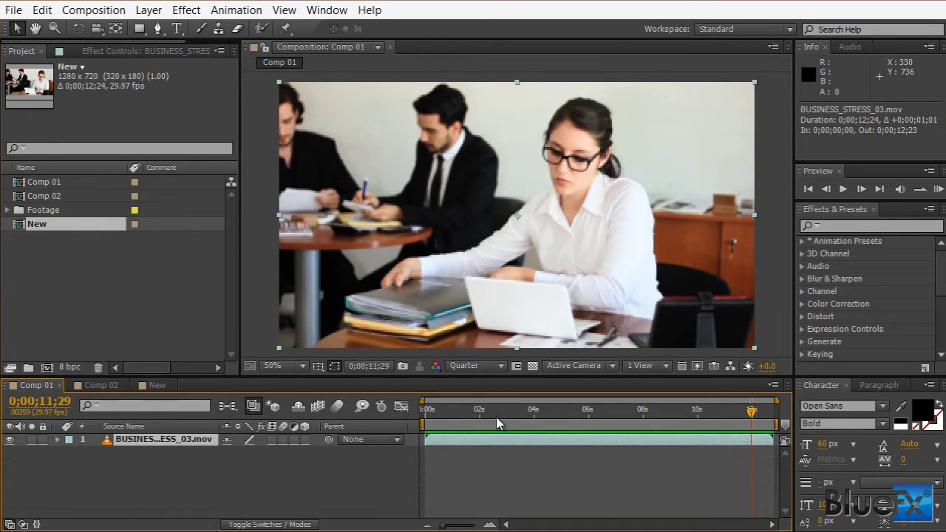
Trim the BUSINESS_STRESS_03.mov layer to 0;00;02;09–0;00;11;15 and check both new ends.
drag(427, 439, 487, 436)
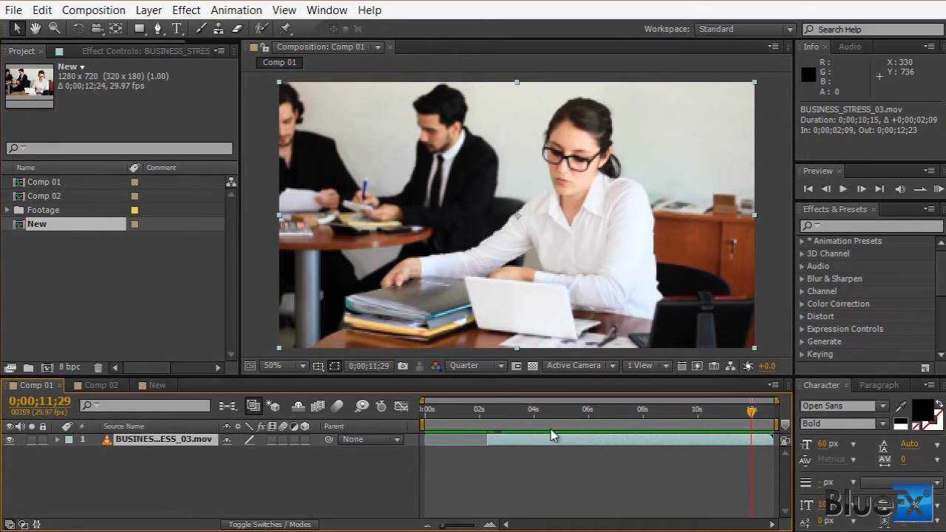
drag(772, 442, 737, 441)
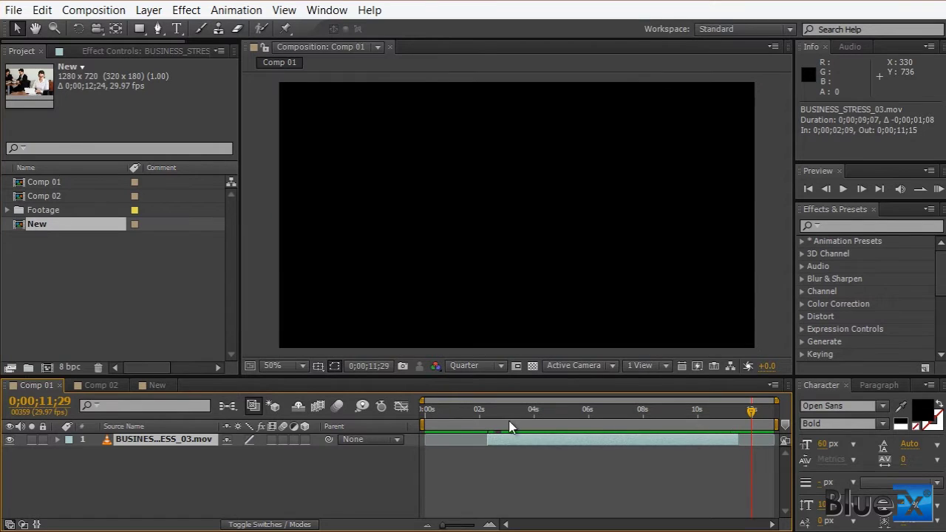
click(478, 411)
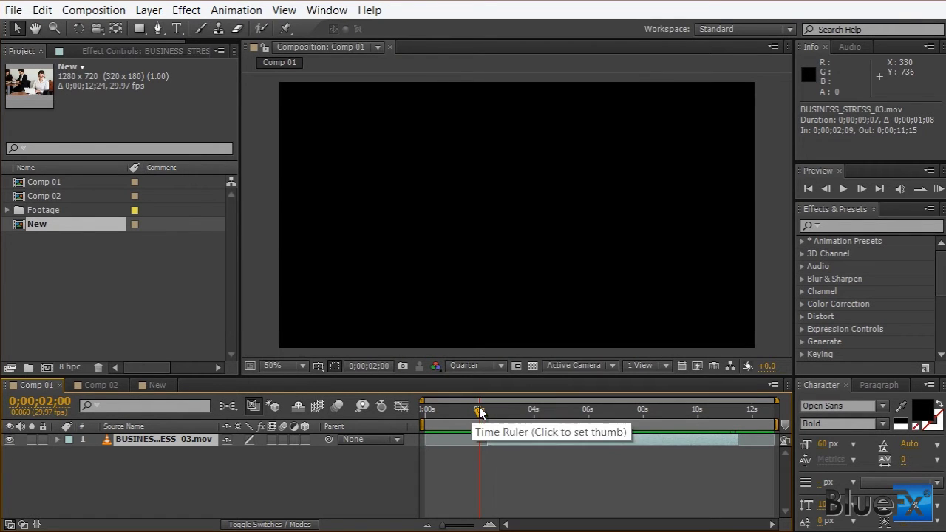
click(495, 412)
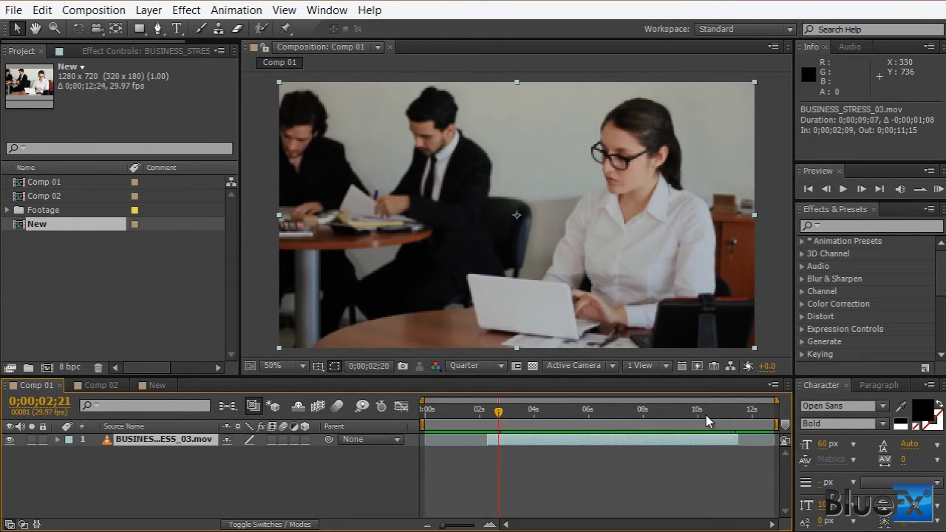
click(726, 411)
mouse_move(728, 411)
mouse_down()
mouse_move(744, 409)
mouse_move(722, 412)
mouse_up()
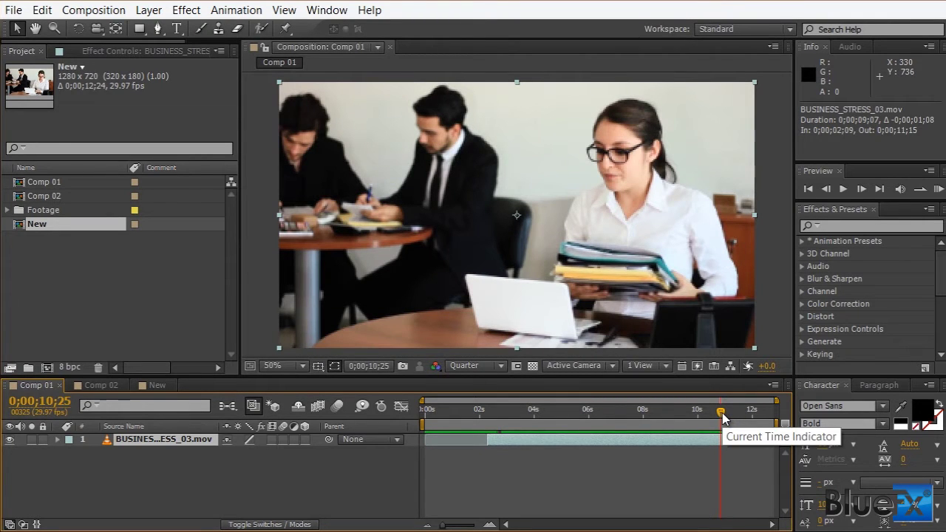
Open the New comp with Opacity Expression.txt visible in Notepad, and select its footage layer.
click(154, 386)
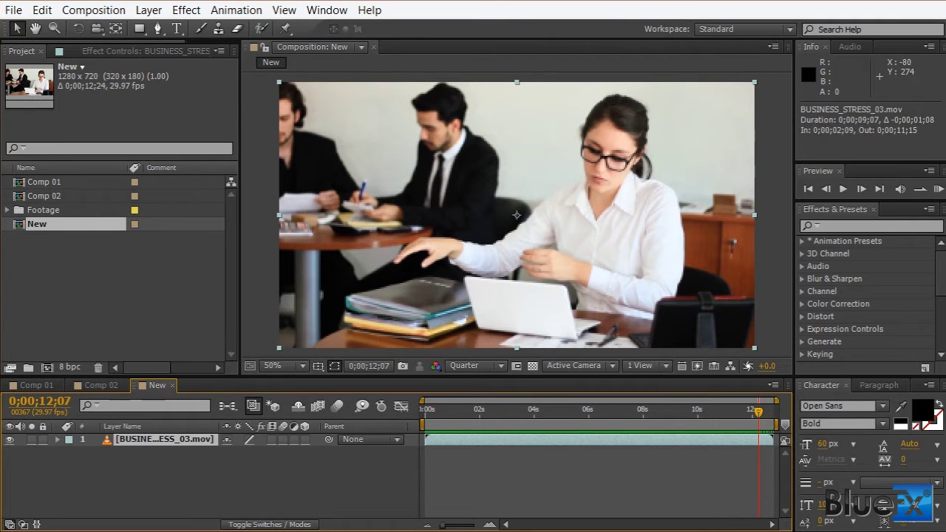
key(alt+Tab)
drag(305, 185, 523, 117)
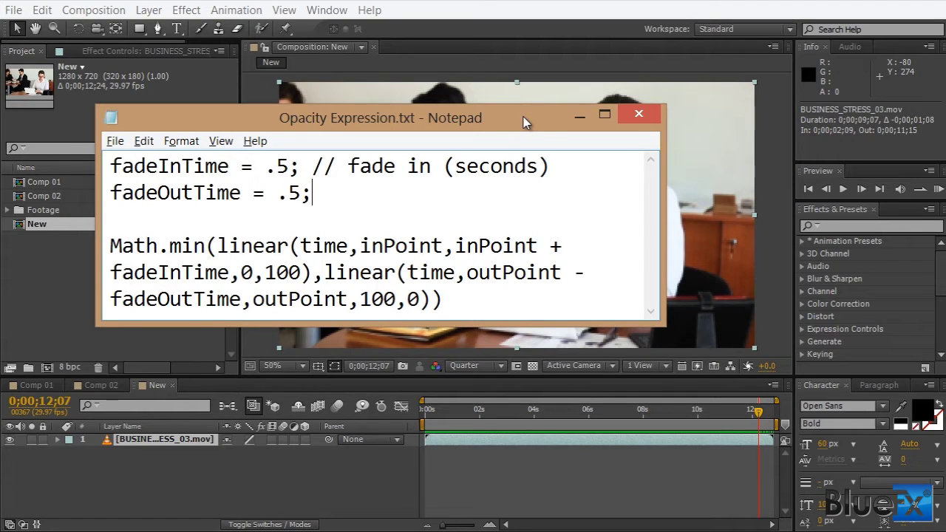
drag(523, 117, 557, 134)
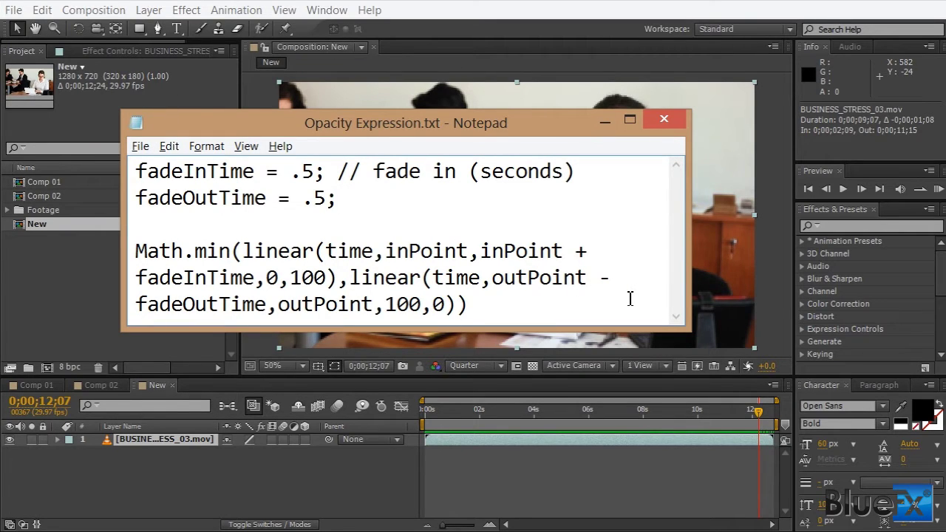
drag(554, 120, 616, 79)
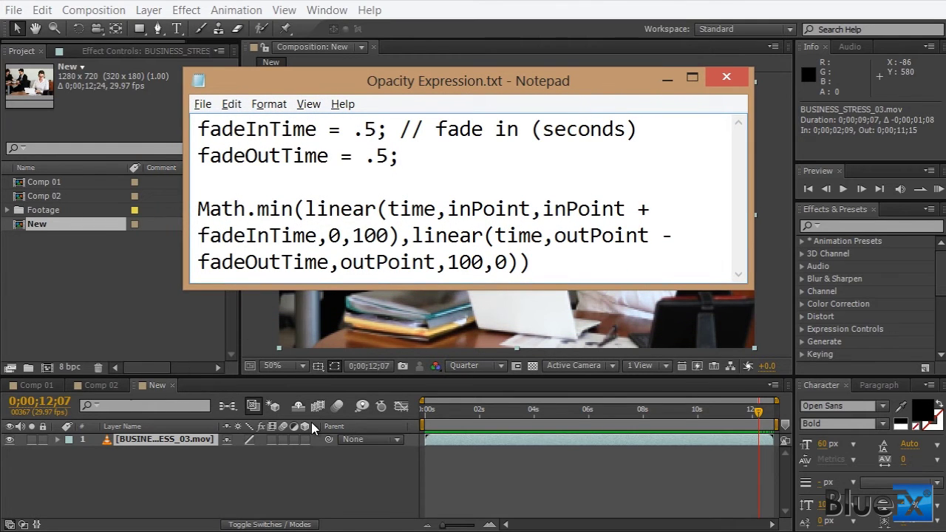
click(173, 462)
click(170, 438)
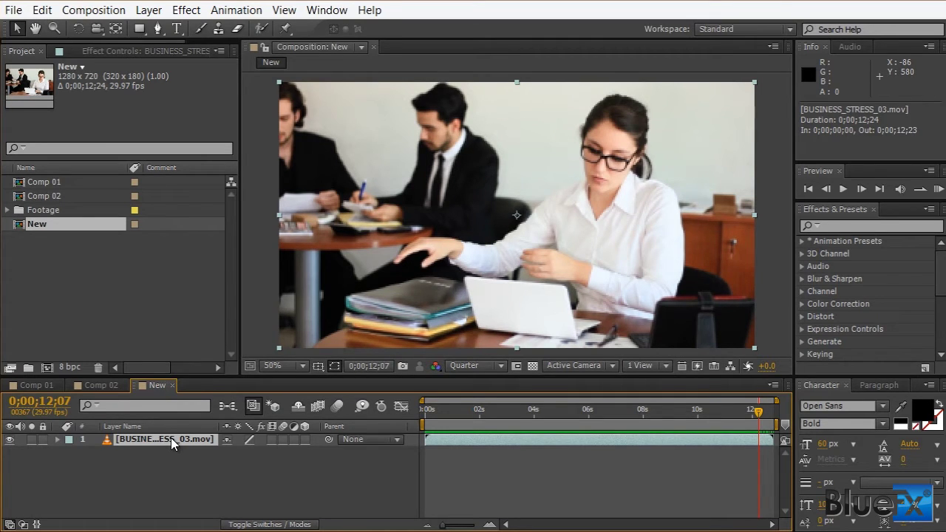
Paste the fade expression from Opacity Expression.txt into the layer's Opacity, then preview the fade-in and fade-out.
key(t)
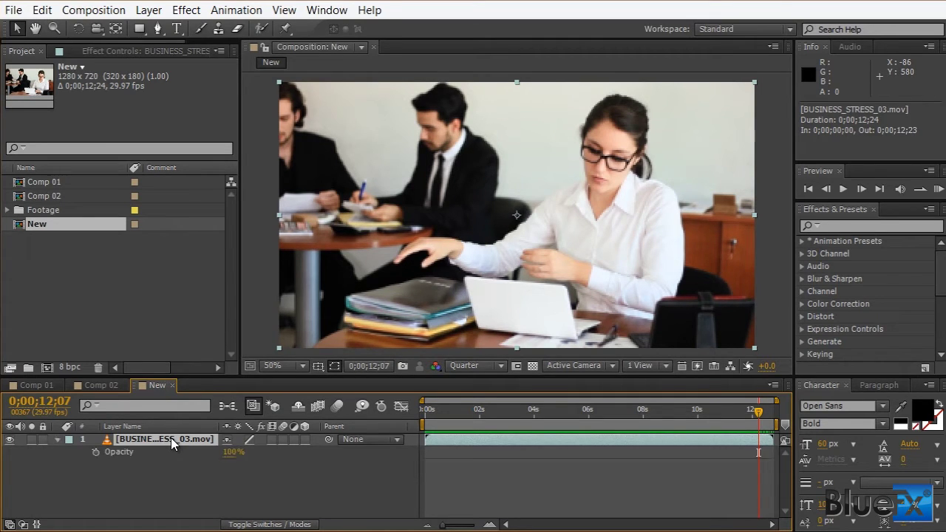
alt+click(95, 456)
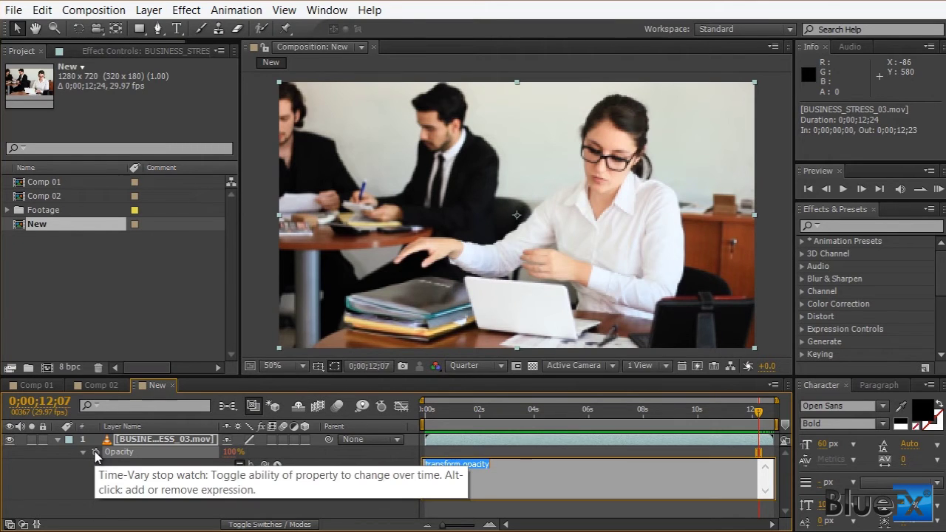
key(alt+Tab)
drag(555, 266, 195, 127)
key(ctrl+c)
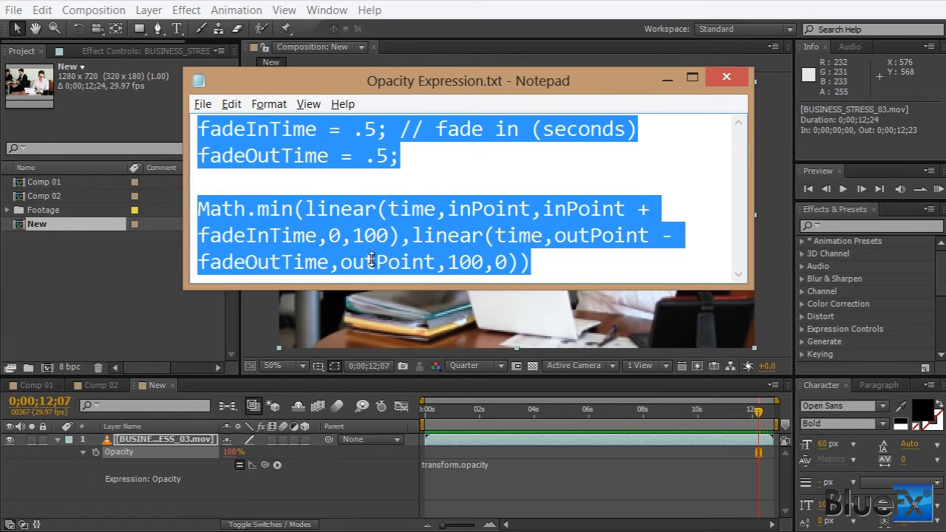
click(452, 467)
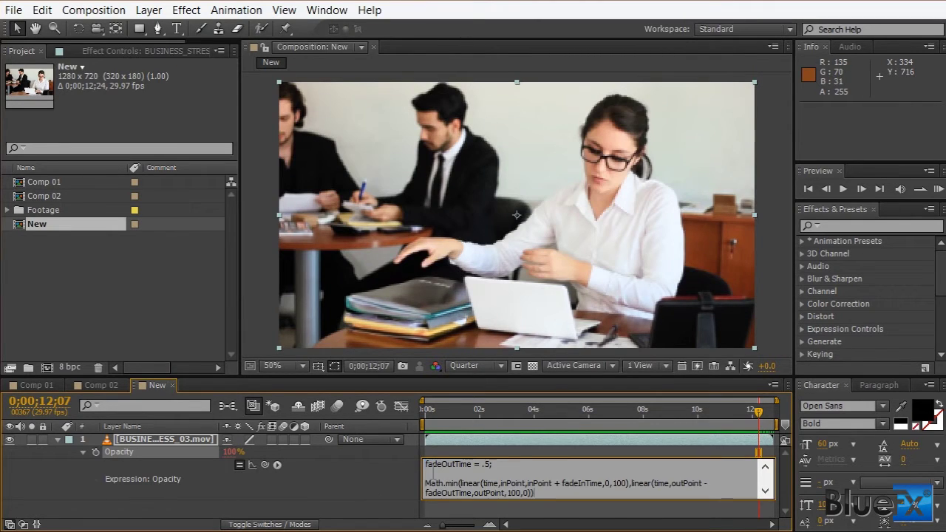
key(ctrl+v)
click(330, 496)
drag(439, 416, 756, 410)
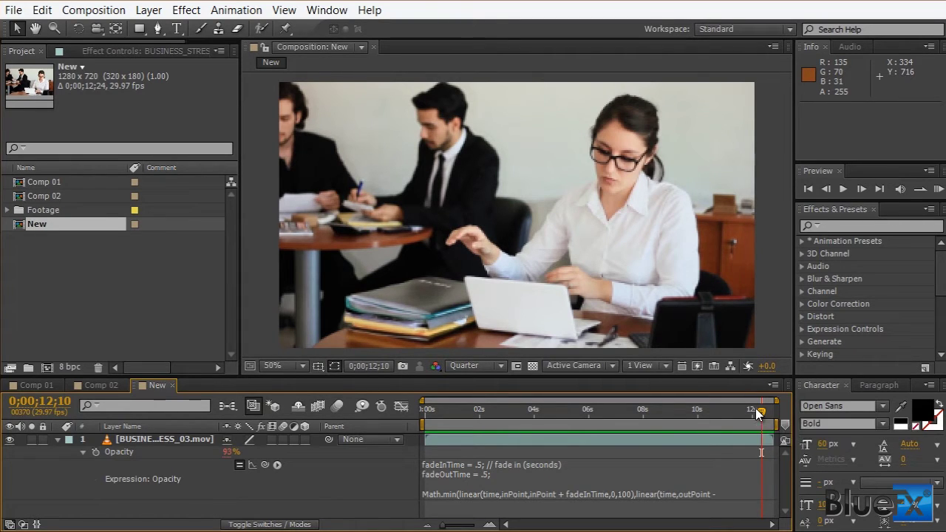
mouse_move(755, 407)
mouse_down()
mouse_move(739, 407)
mouse_move(773, 410)
mouse_up()
In Comp 02, copy only the opacity expression from the BUSINESS_STRESS_03 layer.
click(104, 385)
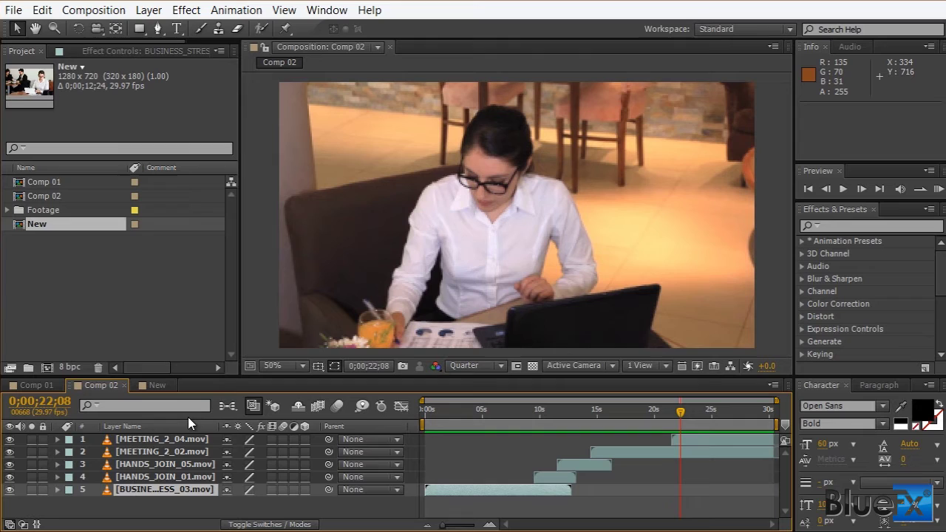
key(t)
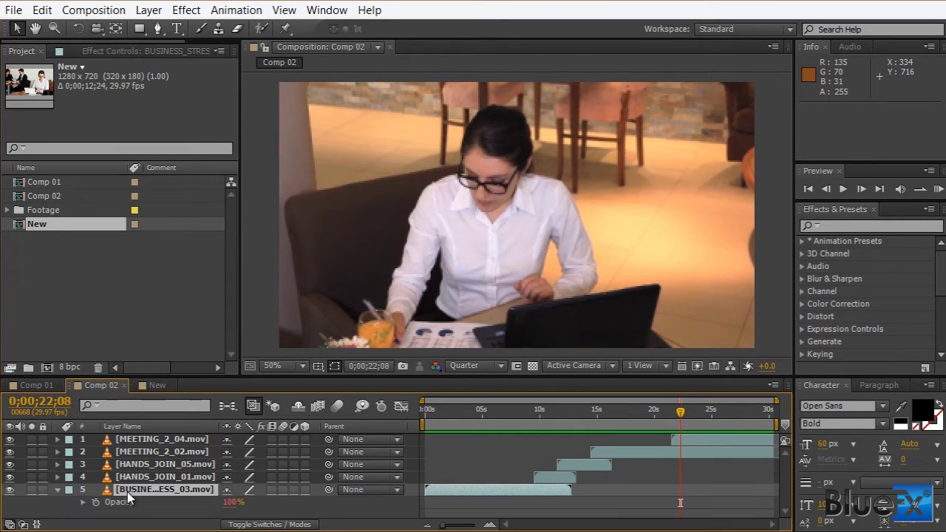
click(130, 503)
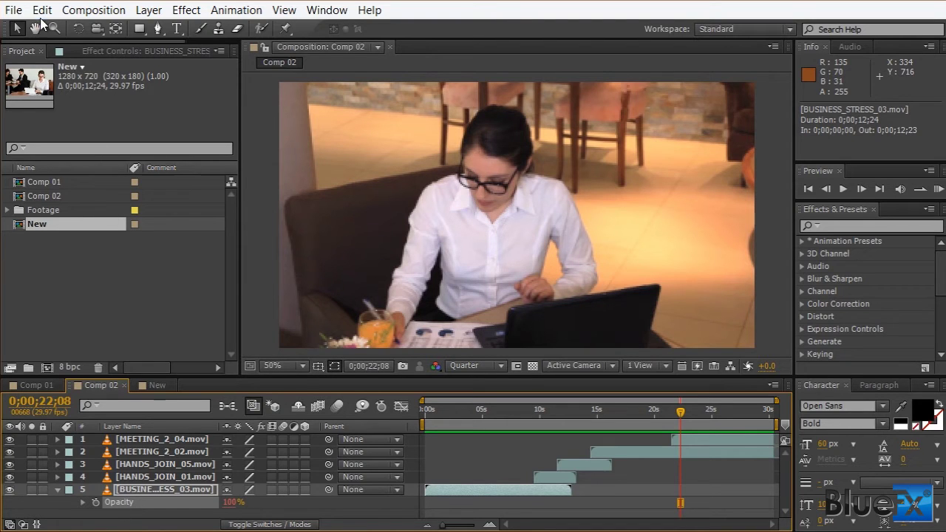
click(41, 10)
click(74, 126)
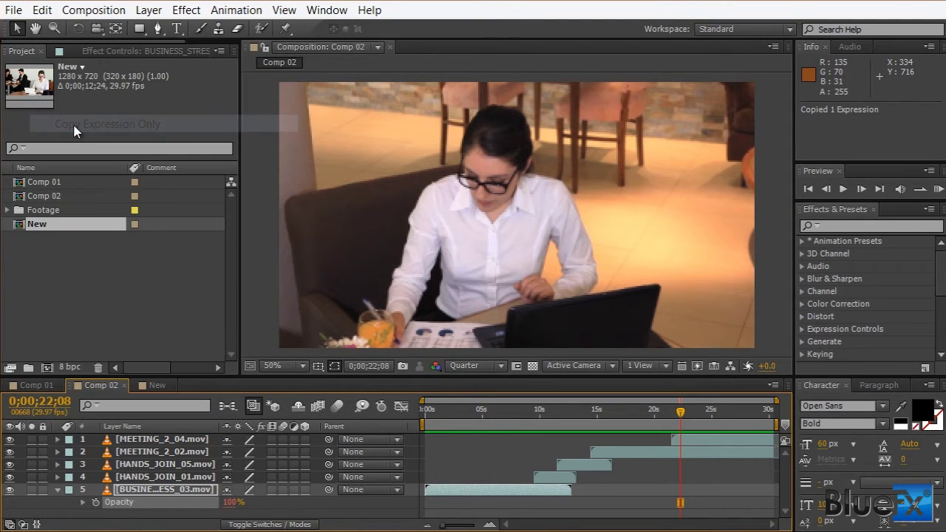
Paste the expression onto layers 1–4 and play through Comp 02 to check the fades.
click(167, 478)
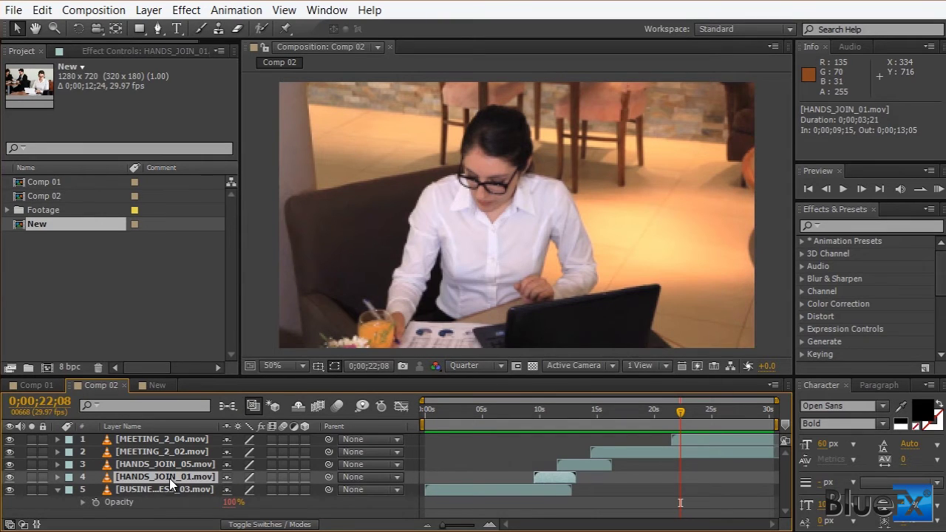
shift+click(177, 439)
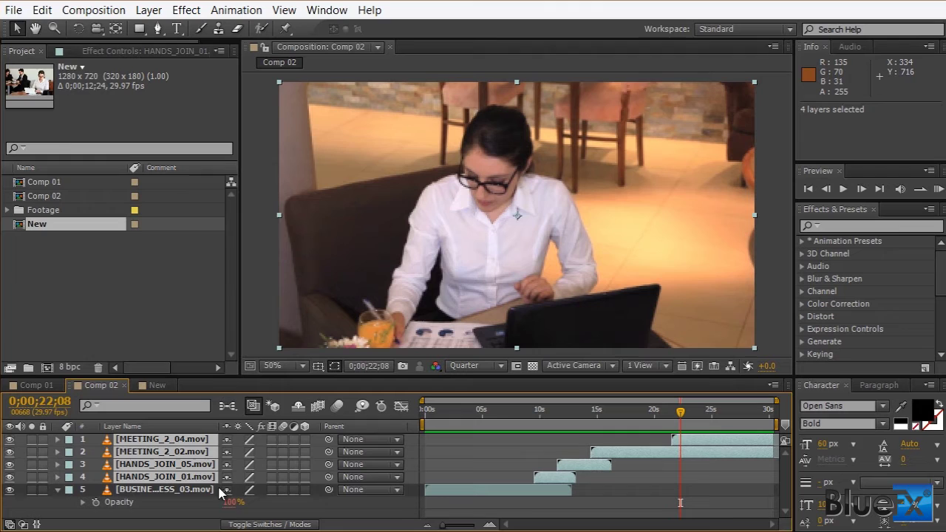
click(42, 10)
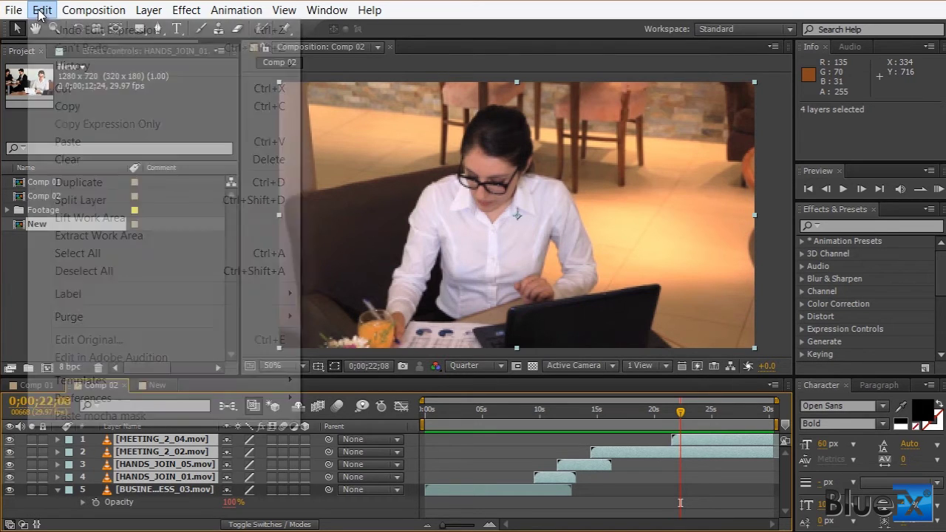
click(71, 142)
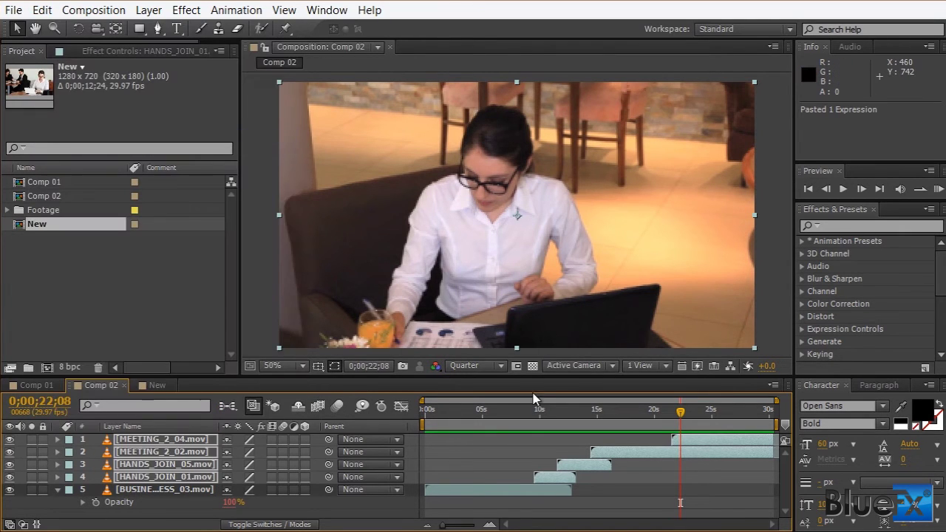
click(537, 411)
drag(541, 416, 690, 415)
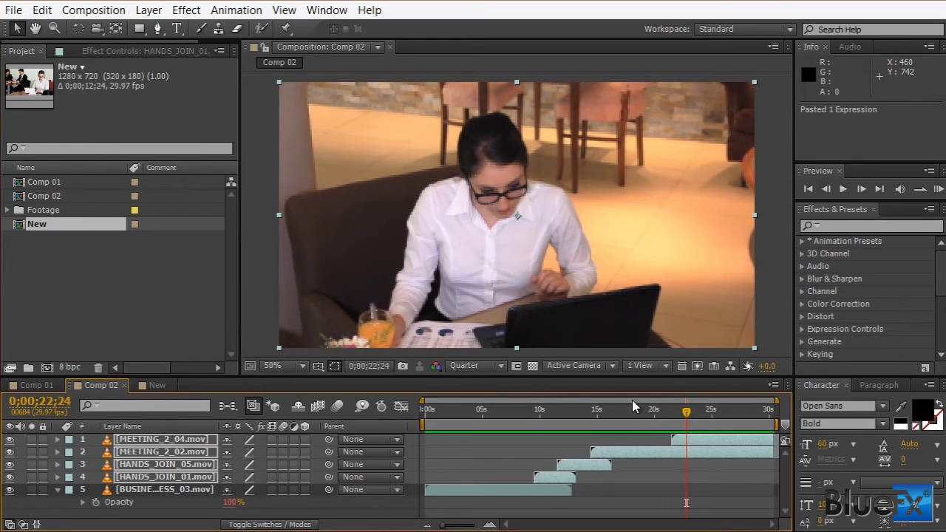
In the New comp, change the Opacity expression's fadeOutTime from .5 to 0 and preview the clip's end.
click(154, 385)
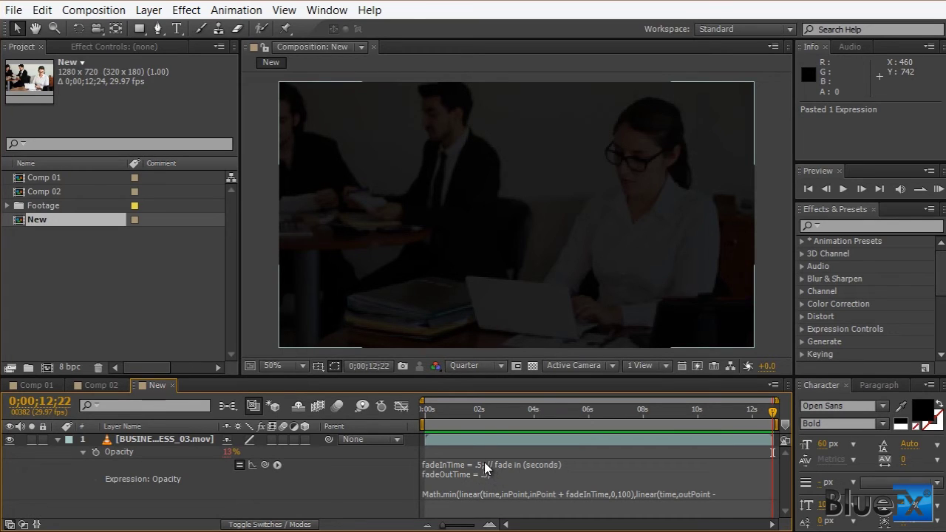
click(486, 473)
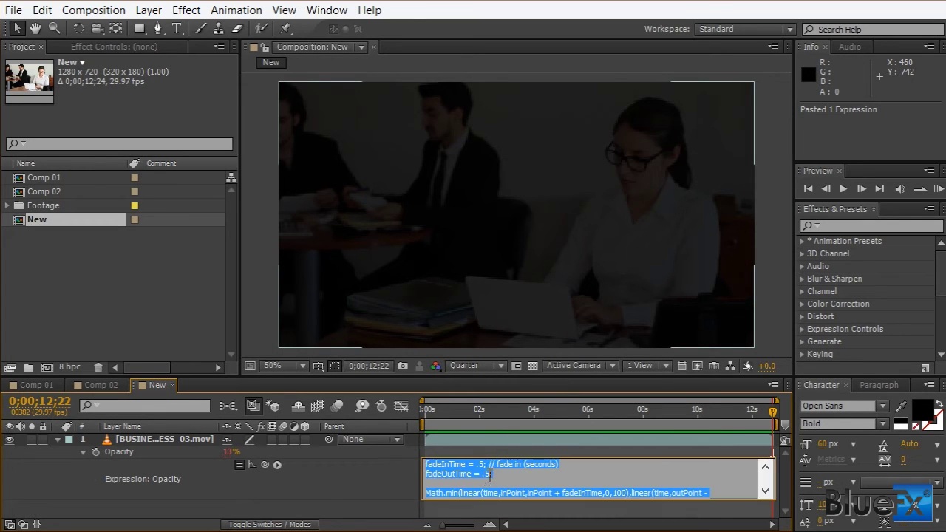
double_click(486, 474)
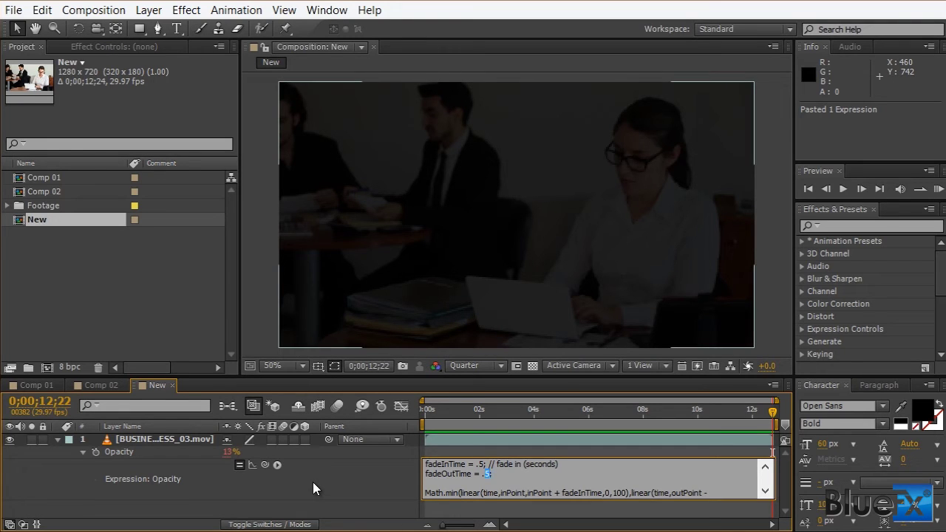
text(0;)
click(369, 496)
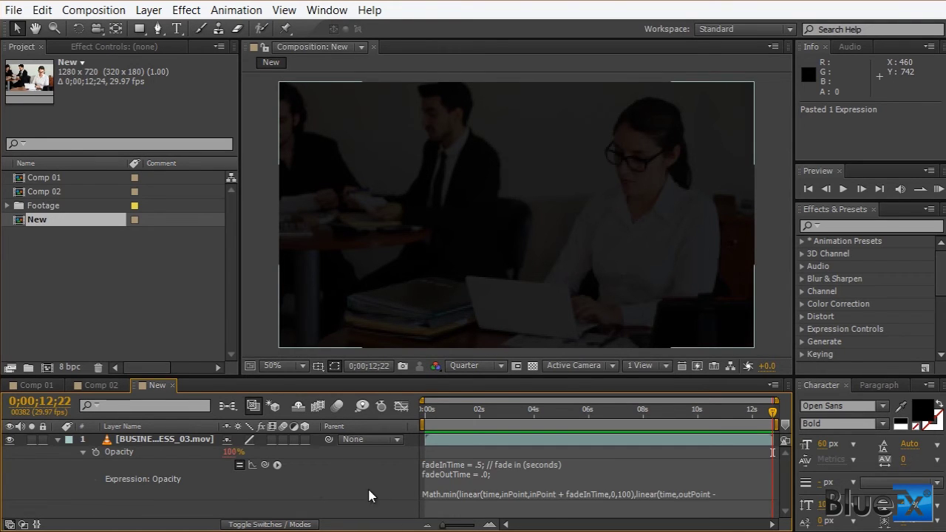
drag(759, 419, 773, 418)
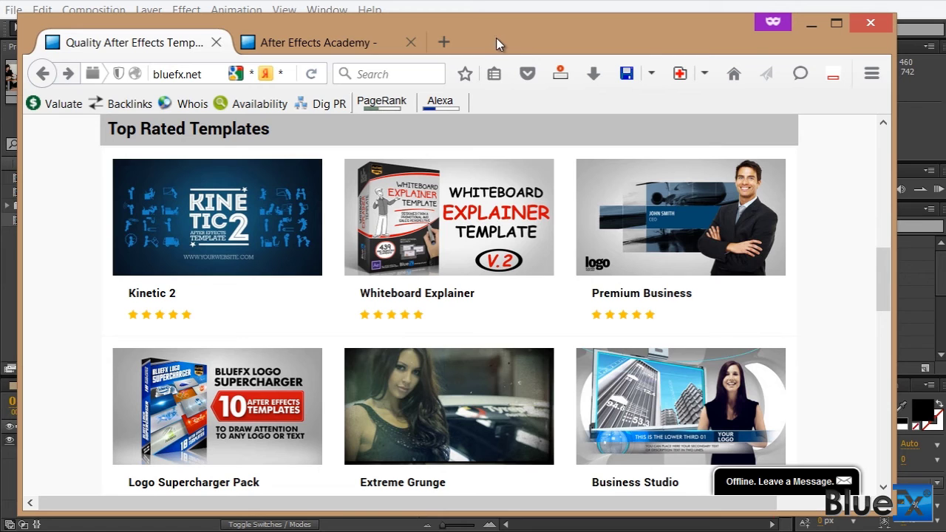
click(340, 38)
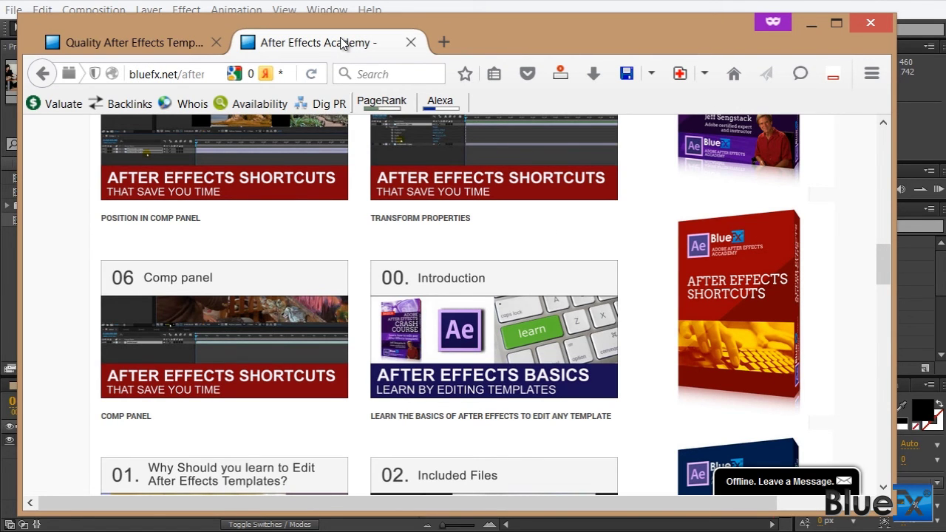
drag(884, 260, 881, 207)
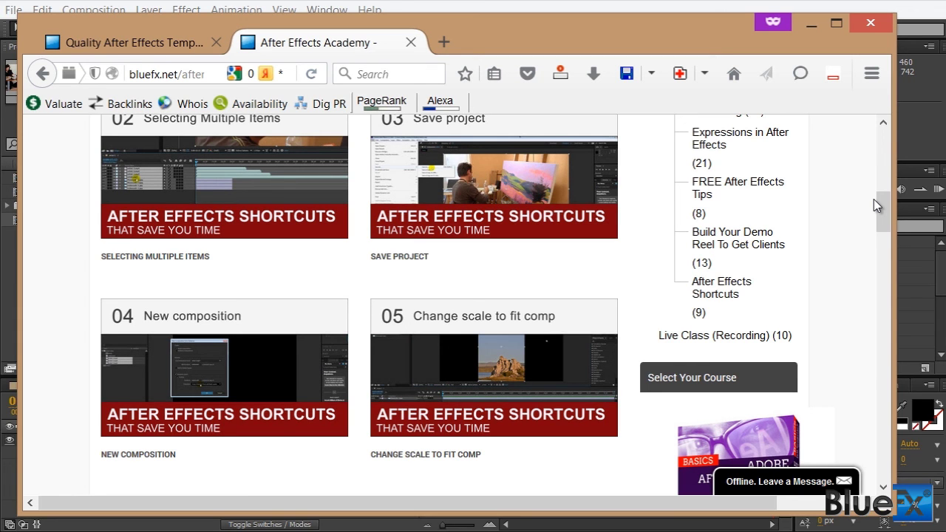
scroll(881, 203, up, 3)
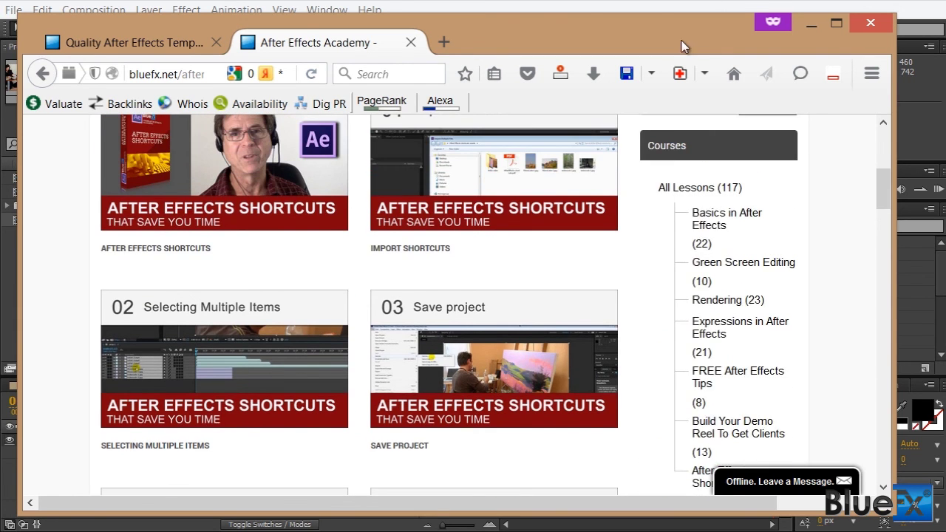